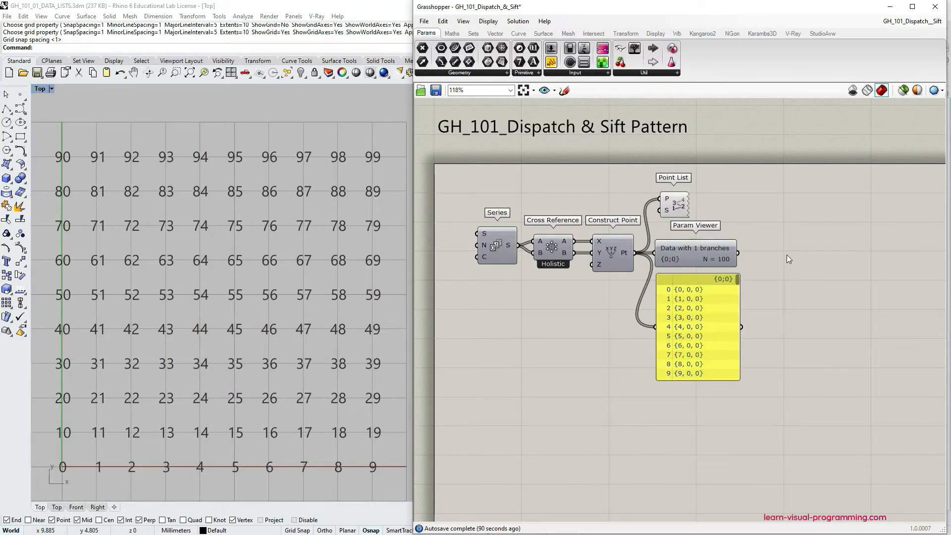
Step: Group the Param Viewer component, then undo the grouping
left_click(697, 258)
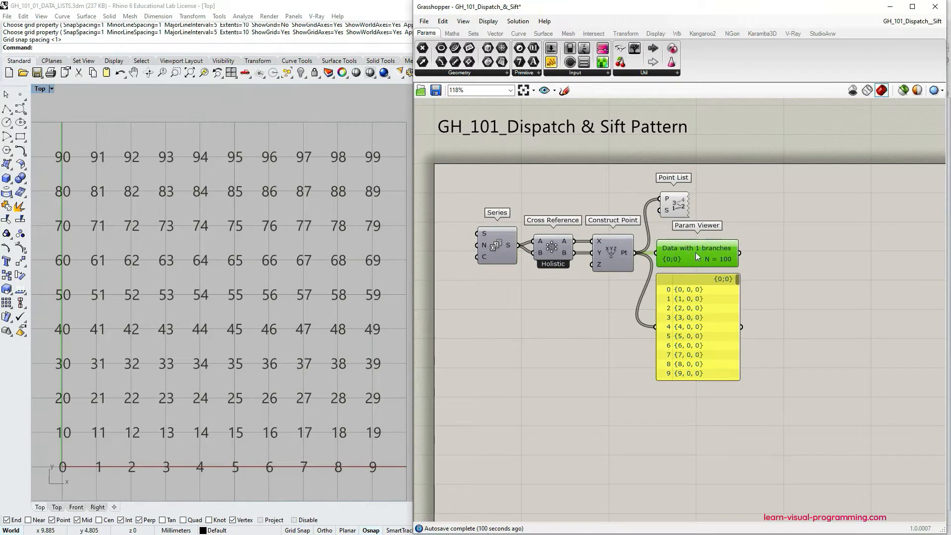
key("ctrl+g")
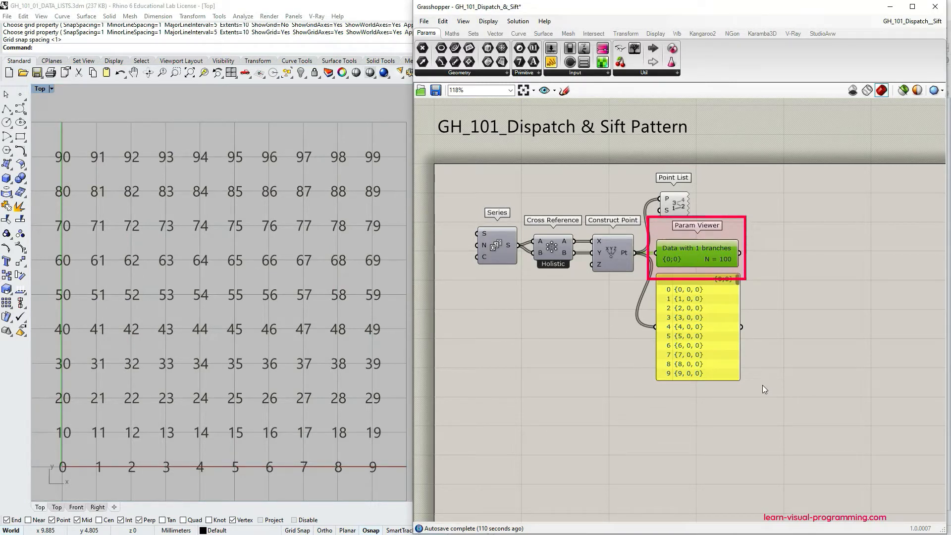
key("ctrl+z")
Step: Turn Preview off for Series, Cross Reference and Construct Point via the radial menu; nudge Point List
left_click_drag(466, 208, 645, 295)
middle_click(613, 252)
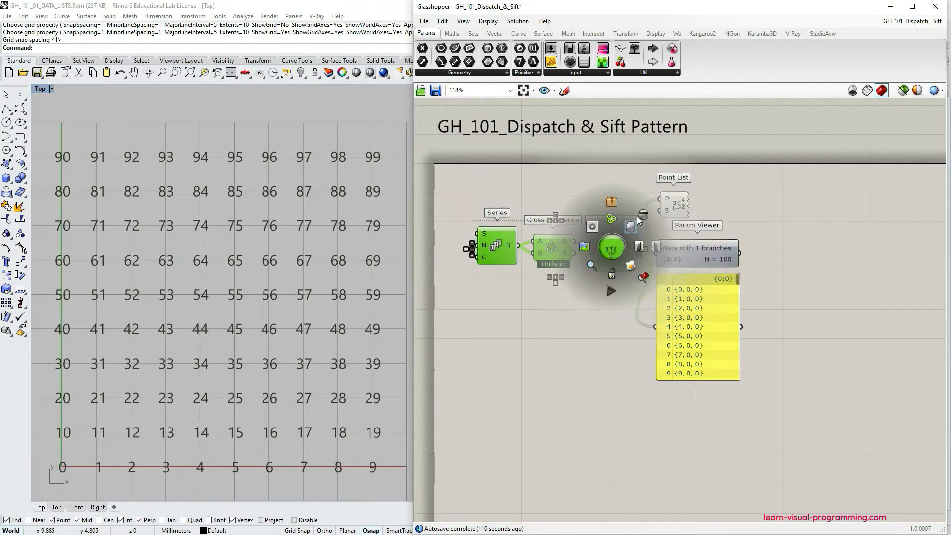
left_click(637, 220)
left_click(580, 384)
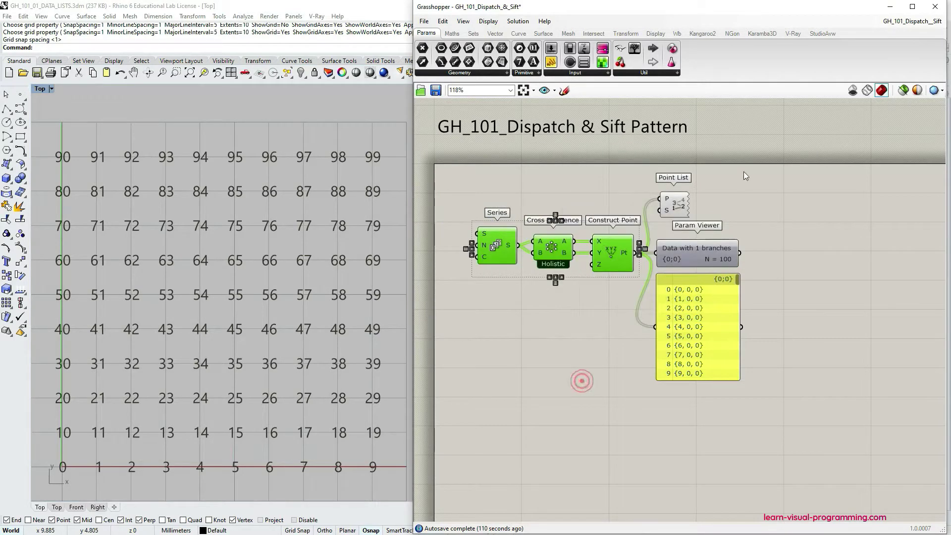
left_click_drag(681, 210, 681, 207)
left_click(684, 212)
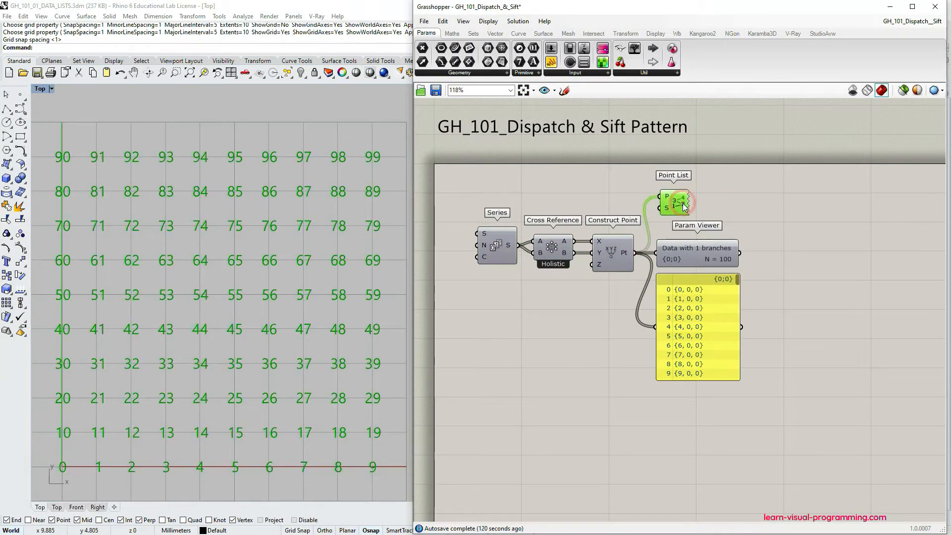
left_click(740, 203)
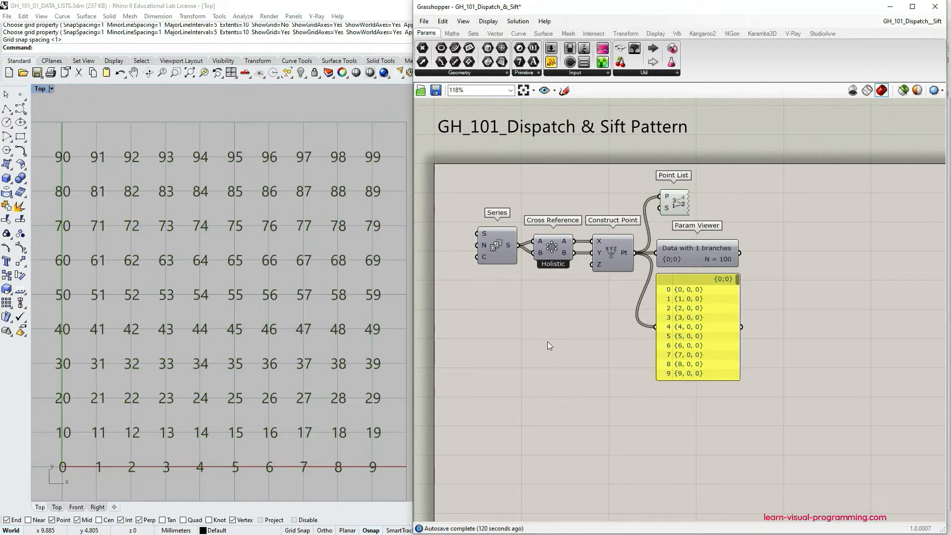
Step: Place a Dispatch component from Sets > List below the points viewer and group it
left_click(473, 35)
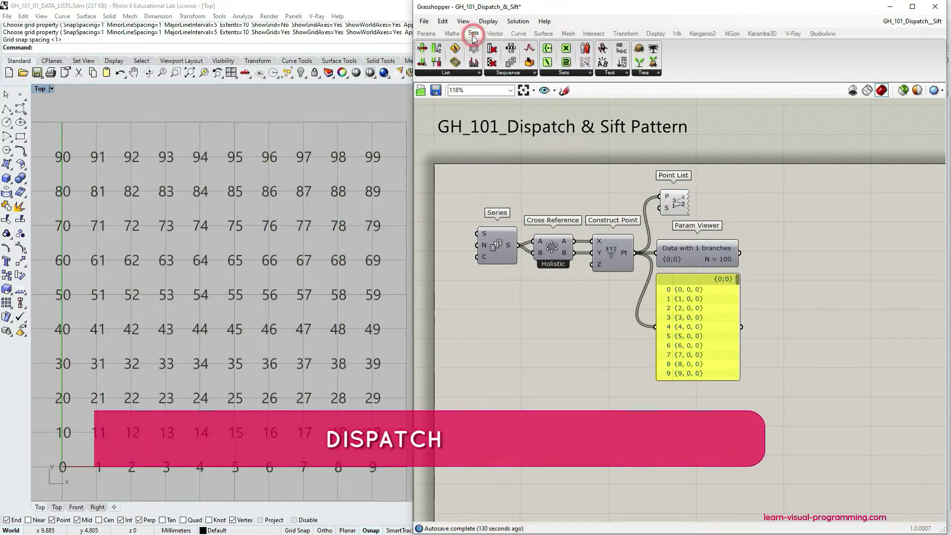
left_click(455, 73)
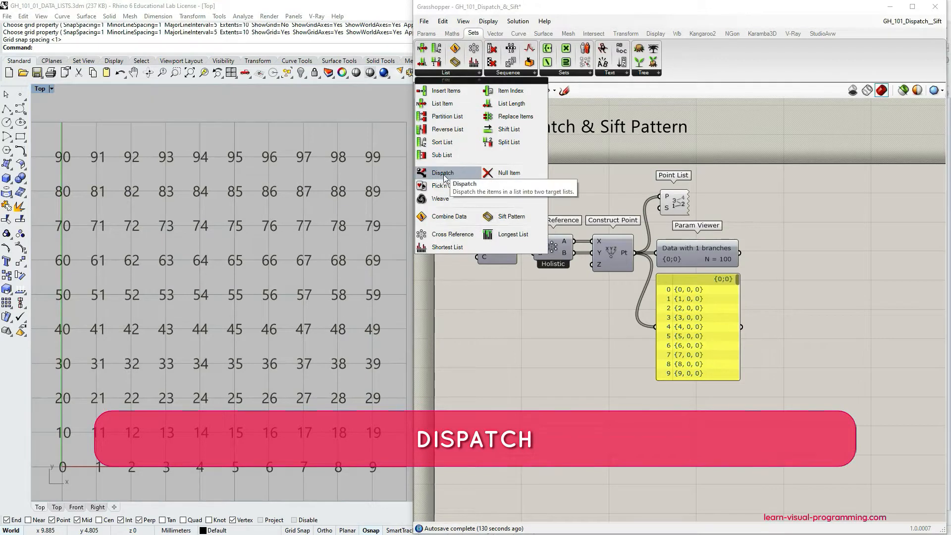
left_click(442, 172)
left_click(657, 423)
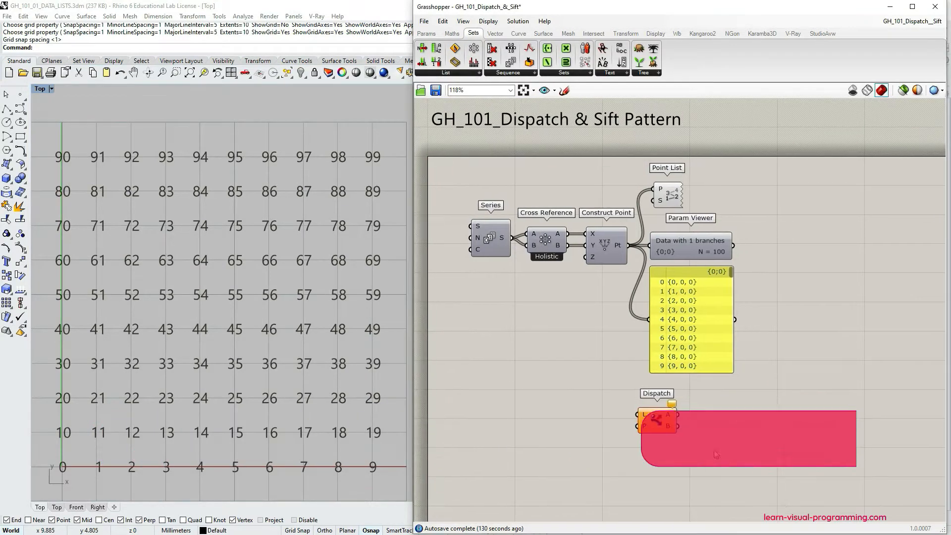
left_click(697, 327)
left_click_drag(708, 293, 707, 305)
left_click_drag(656, 420, 674, 397)
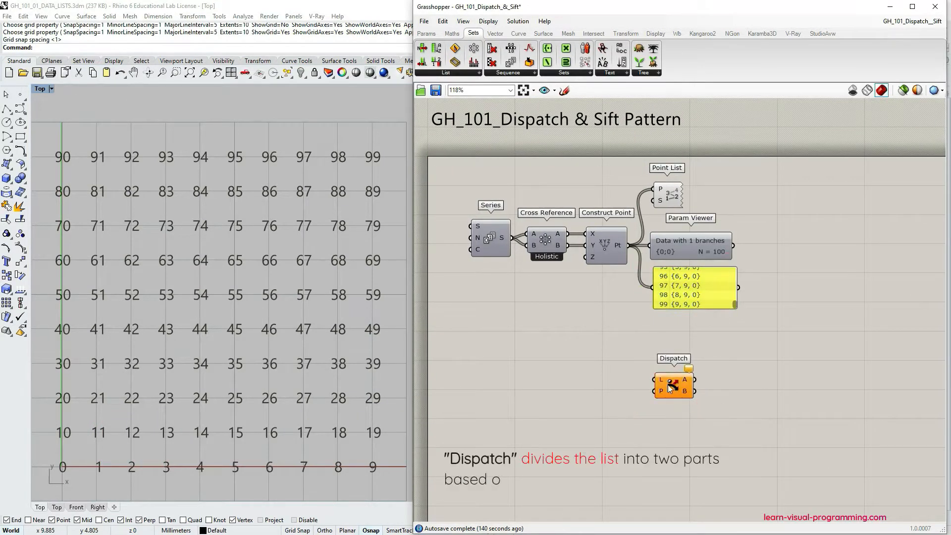
key("ctrl+g")
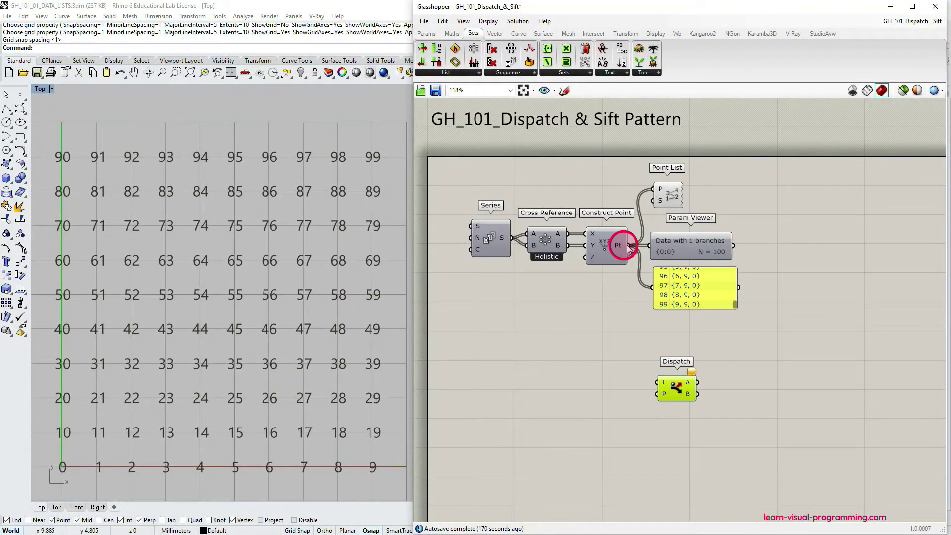
Step: Wire Construct Point's Pt output into Dispatch's L input
mouse_move(631, 245)
left_mouse_down()
mouse_move(624, 355)
mouse_move(658, 383)
left_mouse_up()
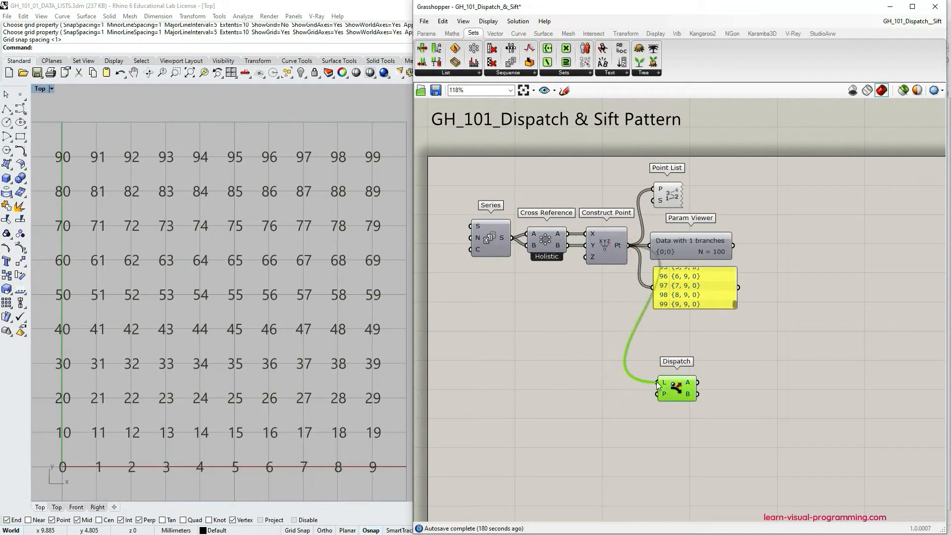
left_click(689, 436)
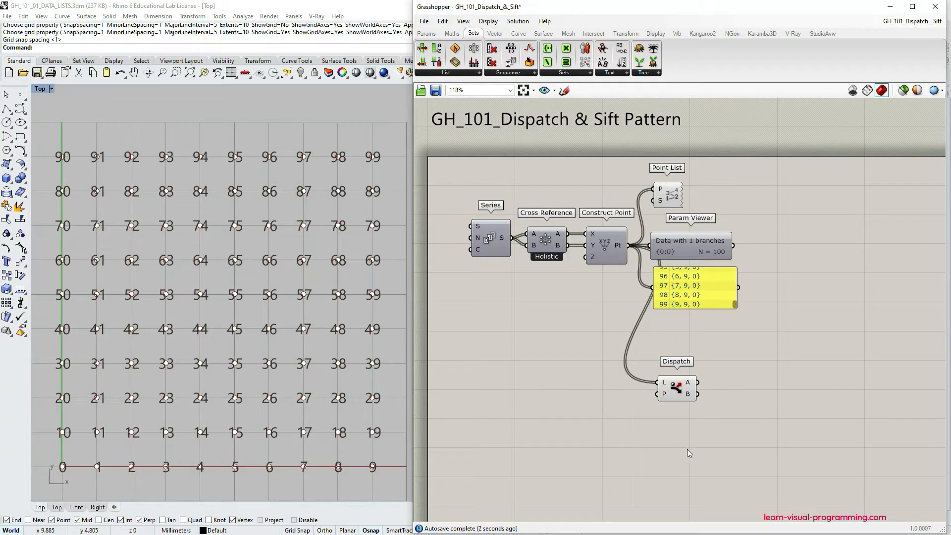
left_click_drag(676, 391, 676, 394)
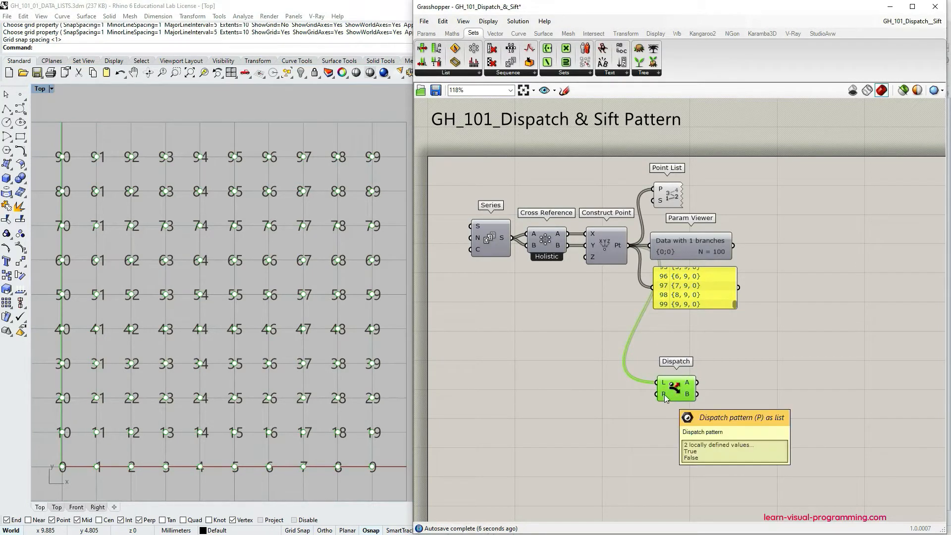
Step: Add a Panel via canvas search and fill it with the text True and False
double_click(558, 409)
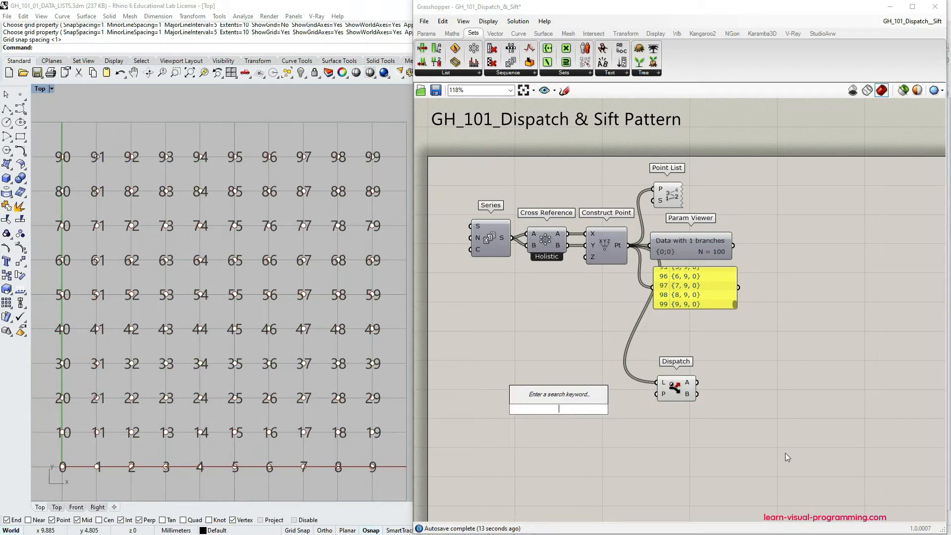
type("//")
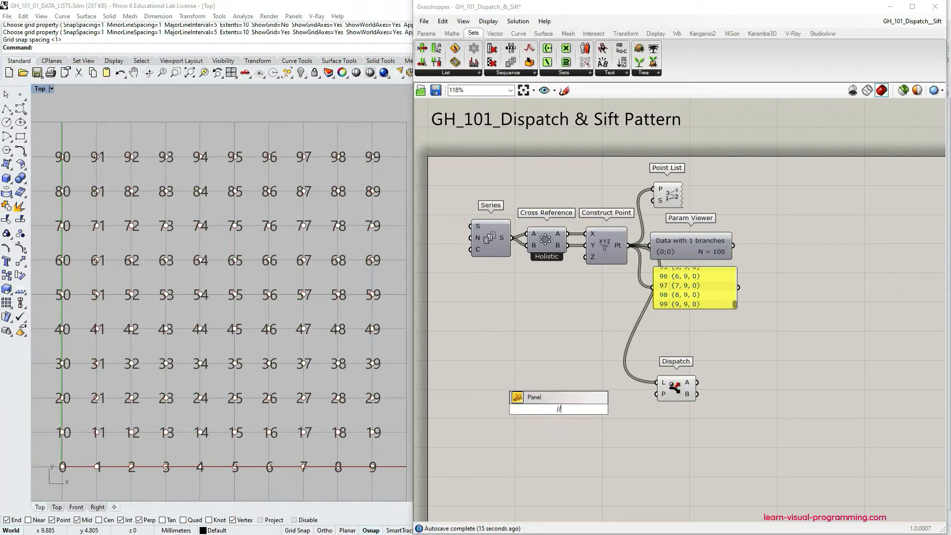
key("Return")
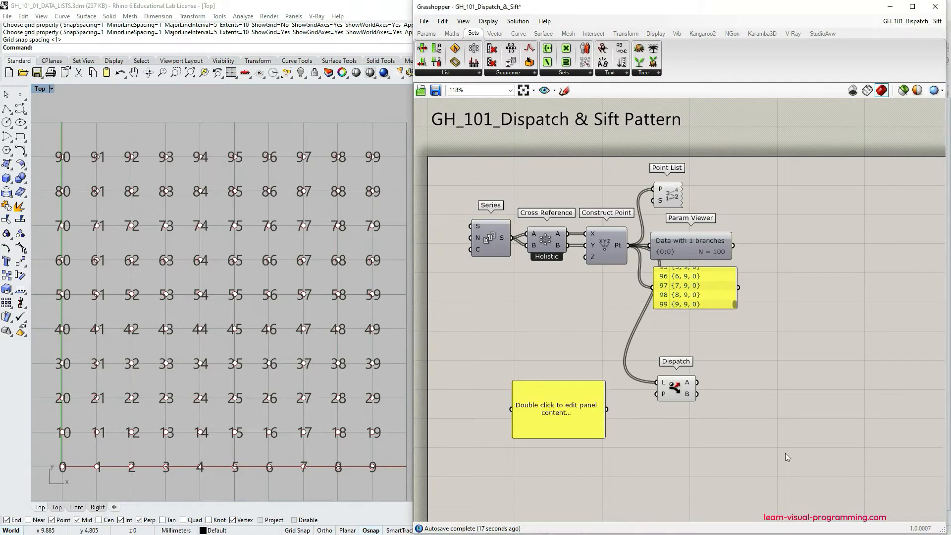
double_click(559, 411)
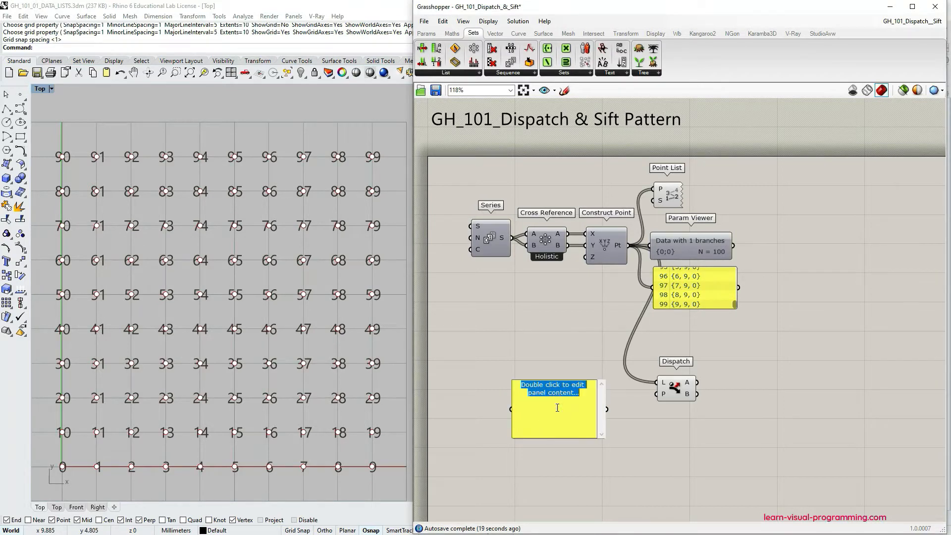
type("True")
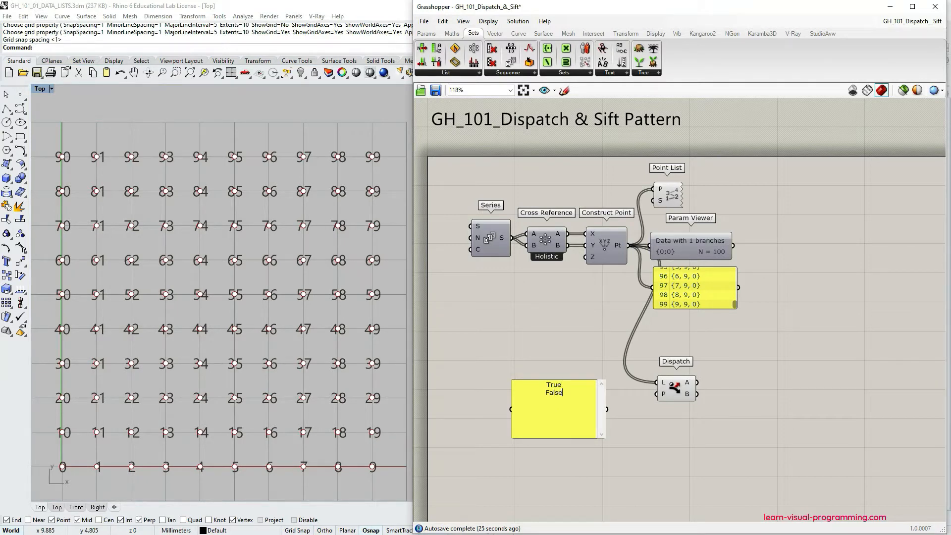
left_click(581, 347)
Step: Wire the True/False panel into Dispatch's P input and position it
left_click(596, 404)
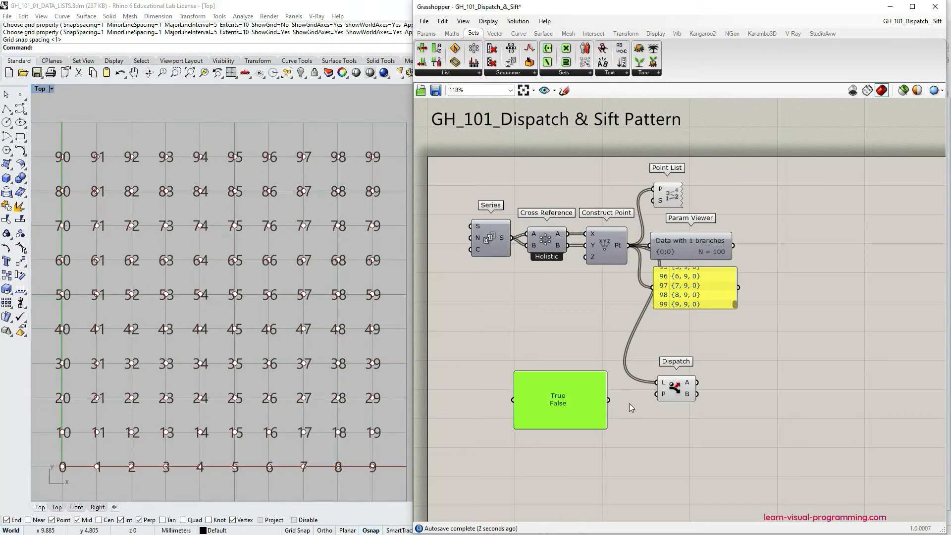
left_click_drag(608, 400, 659, 394)
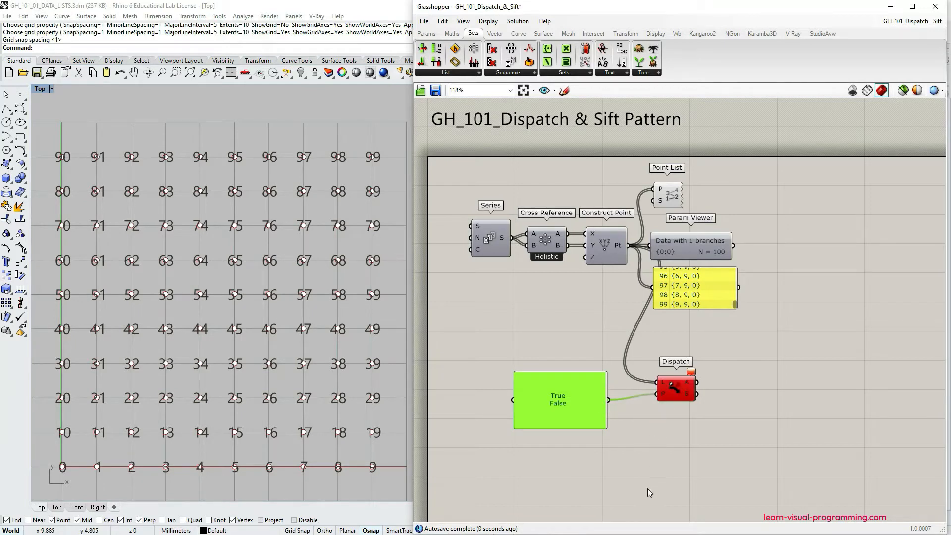
left_click_drag(588, 422, 595, 416)
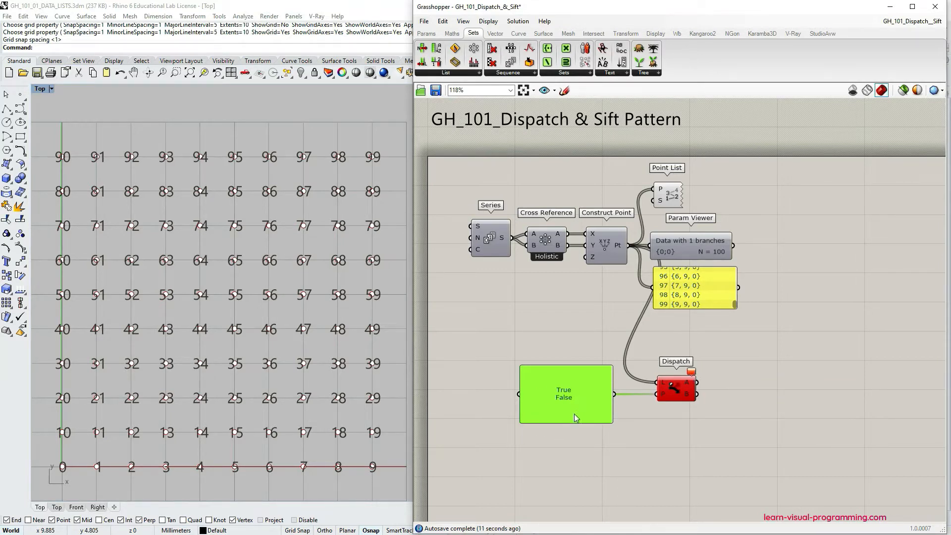
Step: Enable Multiline Data on the panel so True and False sit on separate lines, and shrink it
right_click(563, 375)
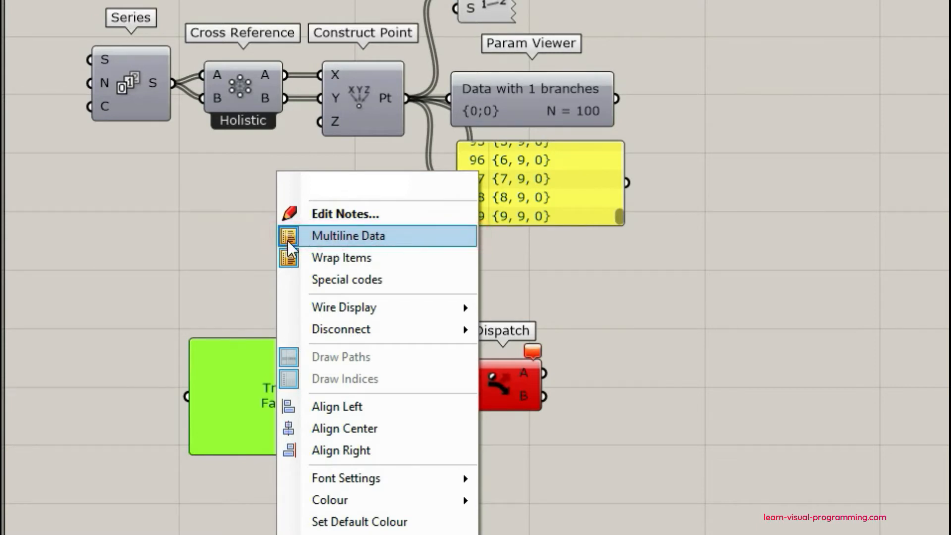
left_click(288, 240)
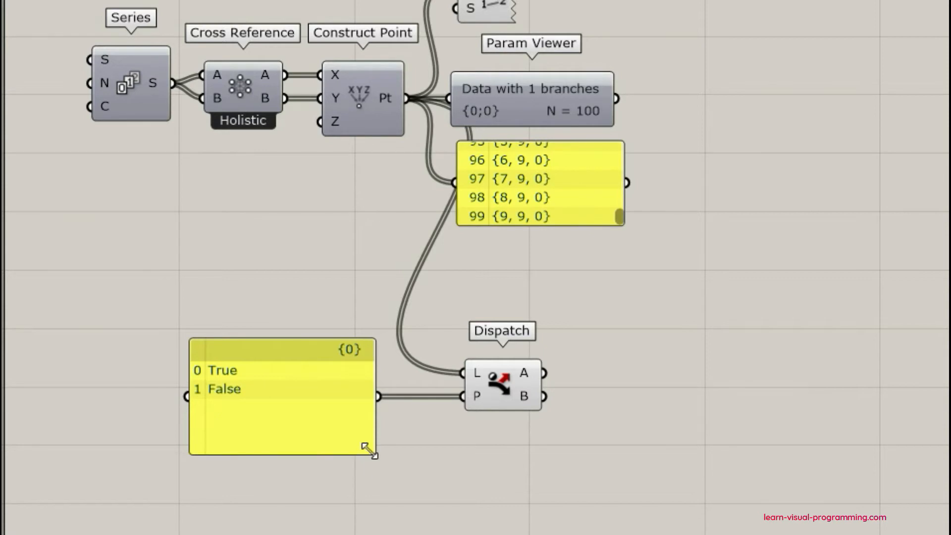
mouse_move(368, 449)
left_mouse_down()
mouse_move(346, 425)
mouse_move(312, 418)
left_mouse_up()
Step: Toggle Draw Paths and Draw Indices in the panel's context menu
right_click(272, 398)
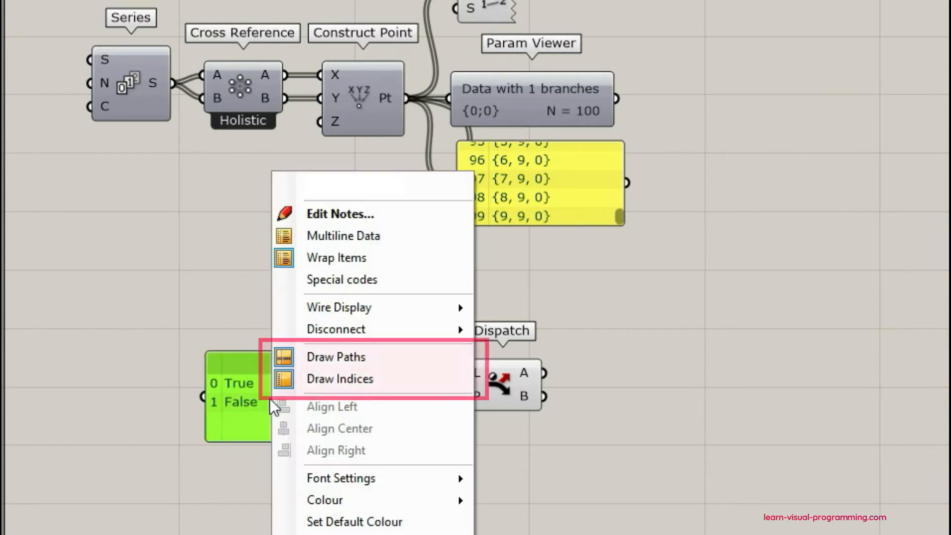
left_click(288, 360)
right_click(288, 361)
left_click(291, 377)
right_click(307, 416)
left_click(315, 377)
right_click(291, 409)
left_click(342, 380)
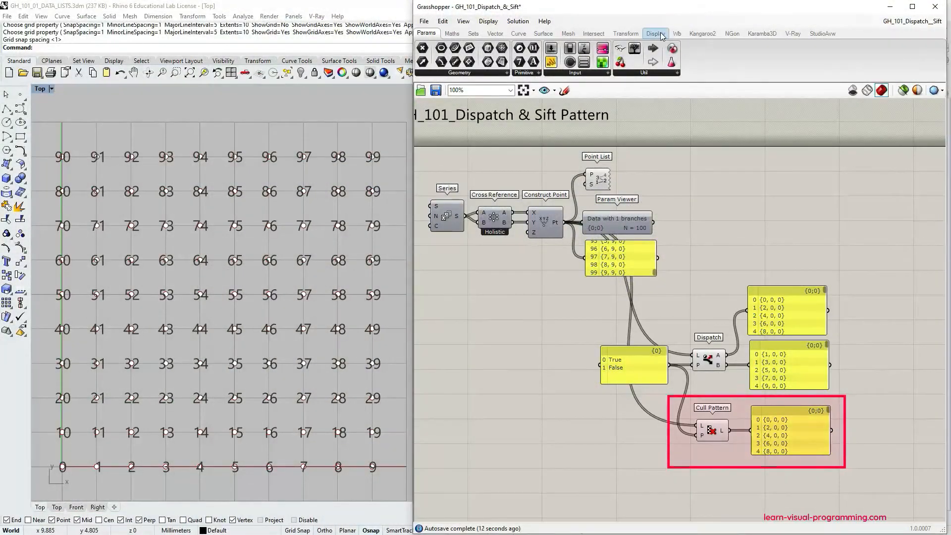
Step: Add a Dot Display from the Display tab and feed Cull Pattern's L output into its P input
left_click(654, 34)
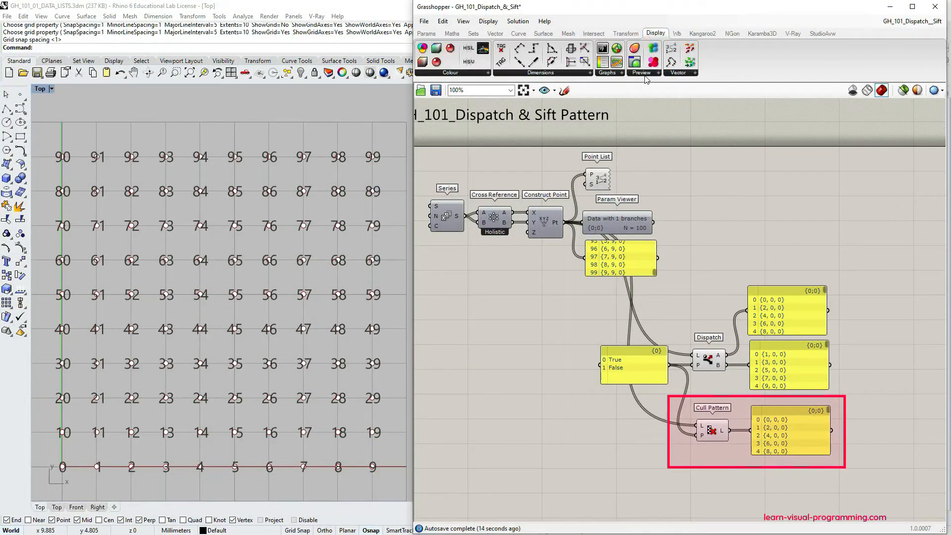
mouse_move(652, 64)
left_mouse_down()
mouse_move(757, 238)
mouse_move(771, 496)
left_mouse_up()
left_click_drag(731, 431, 760, 484)
right_click_drag(746, 487, 758, 445)
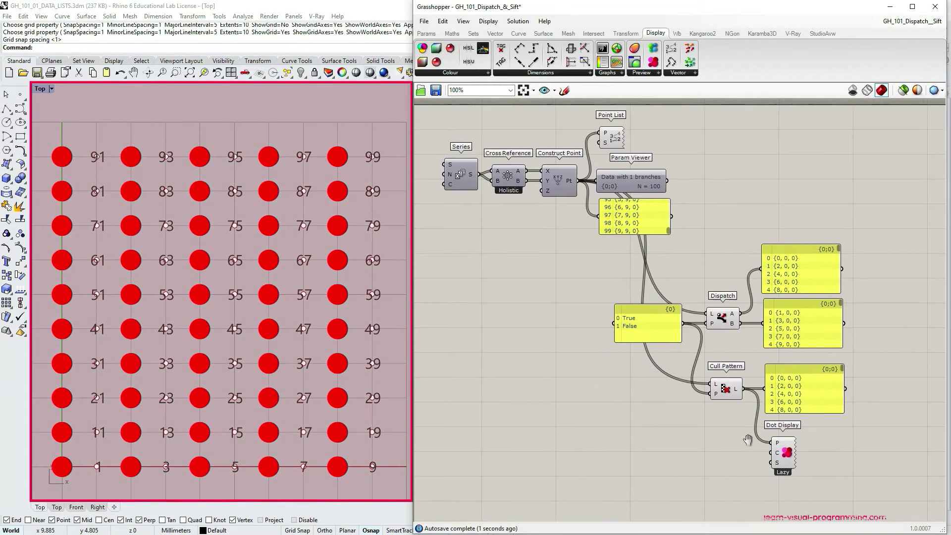
left_click(782, 446)
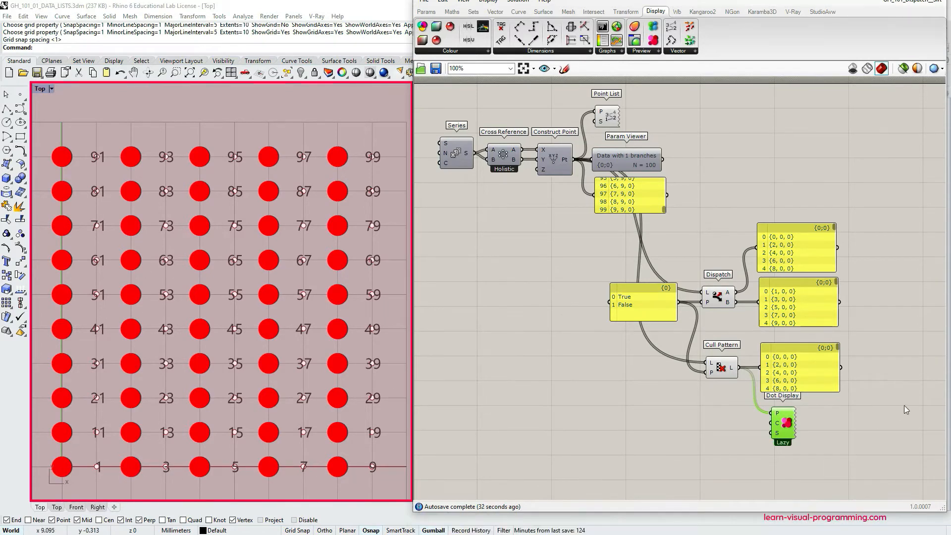
Step: Move Dot Display beside Dispatch and wire Dispatch's B output into its P input
left_click(824, 366)
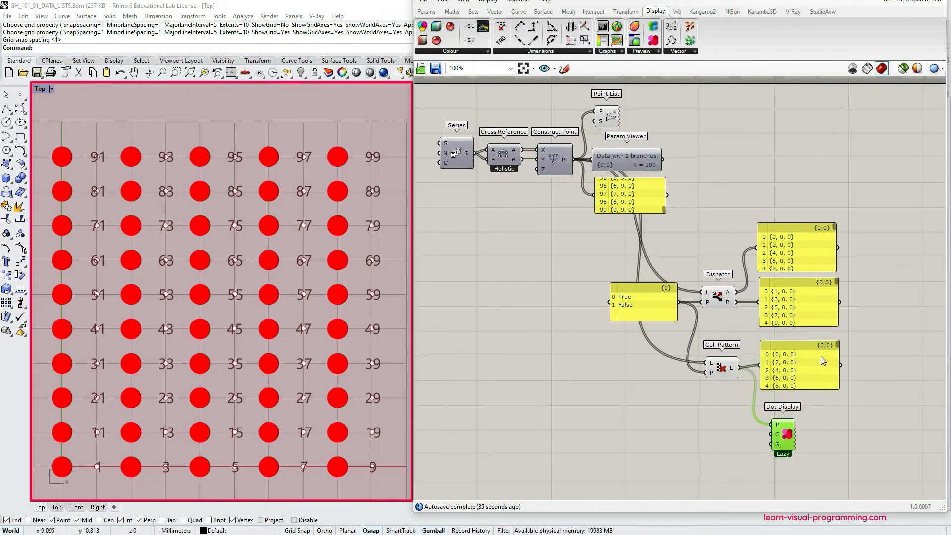
scroll(788, 368, "down", 10)
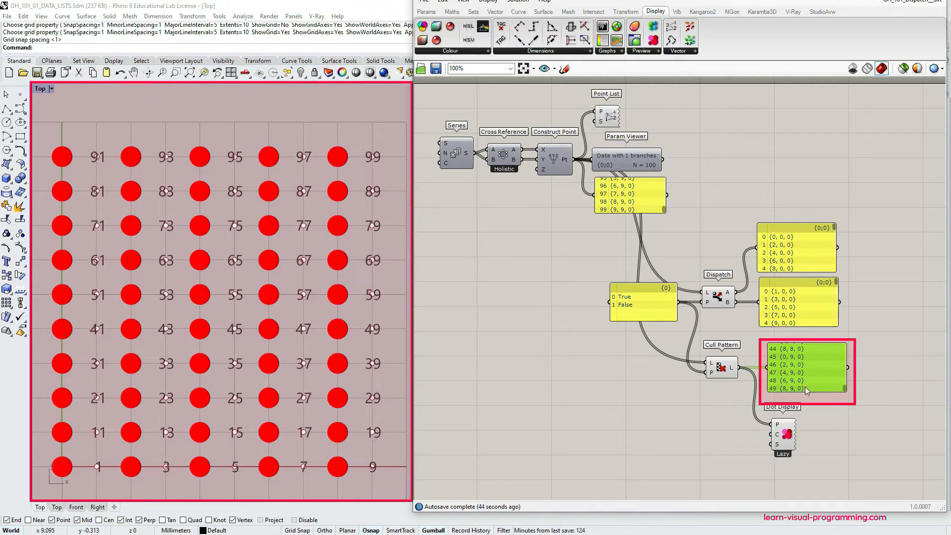
left_click(863, 428)
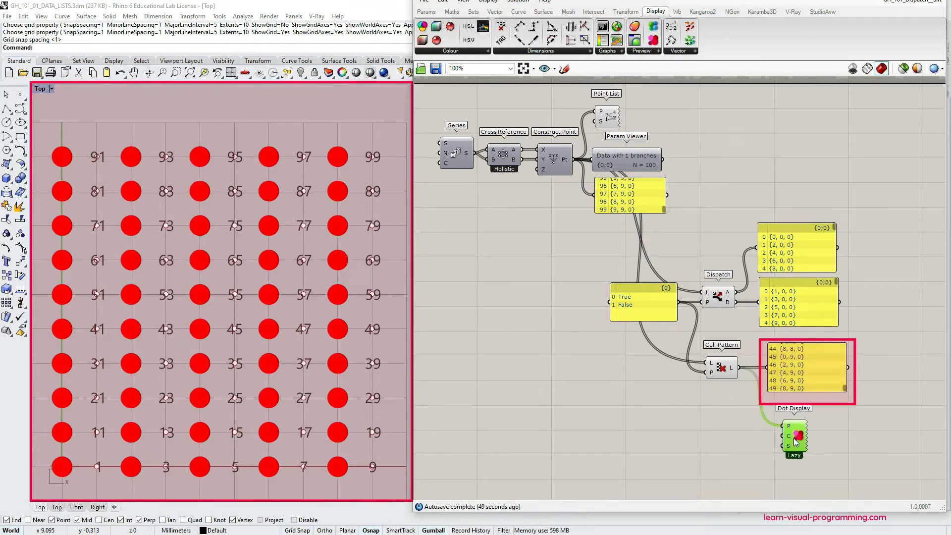
left_click_drag(795, 438, 879, 259)
left_click(732, 223)
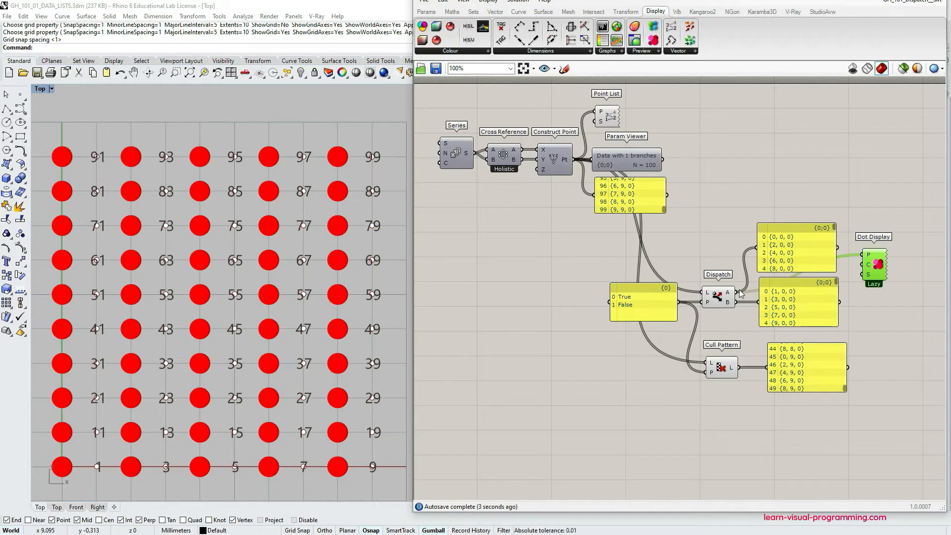
left_click(739, 306)
left_click_drag(739, 306, 870, 259)
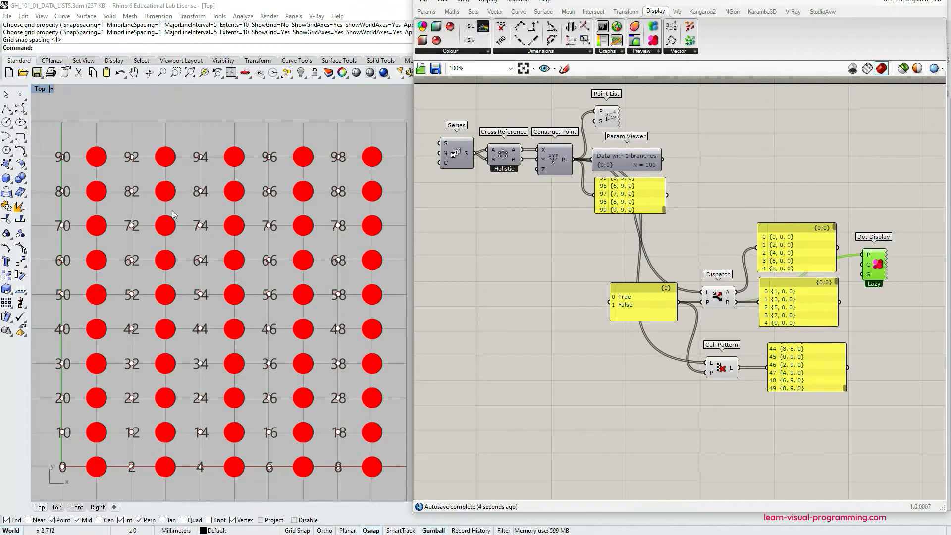
left_click(722, 305)
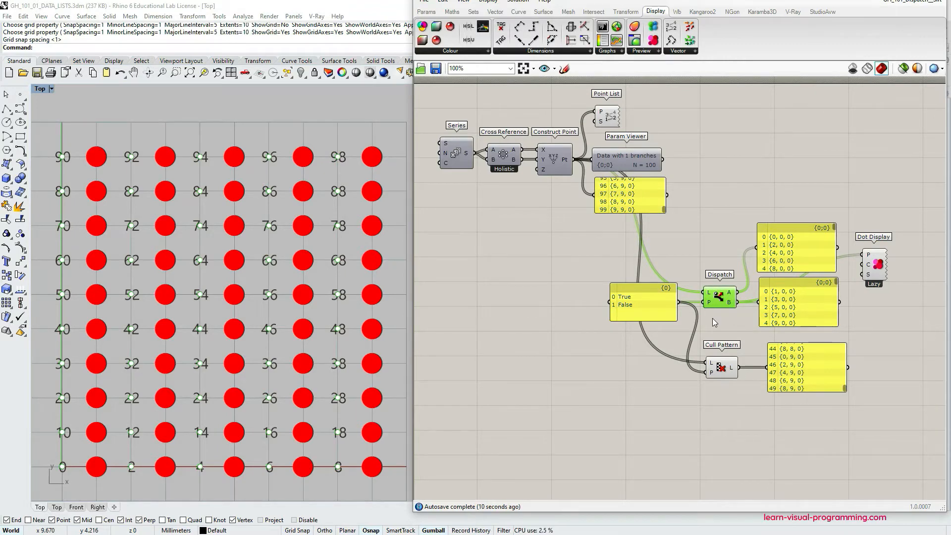
Step: Delete Cull Pattern and its panel, then shift Dot Display further right
left_click_drag(837, 416, 687, 344)
key("Delete")
right_click_drag(747, 336, 715, 344)
left_click_drag(842, 271, 863, 276)
left_click_drag(880, 1, 942, 10)
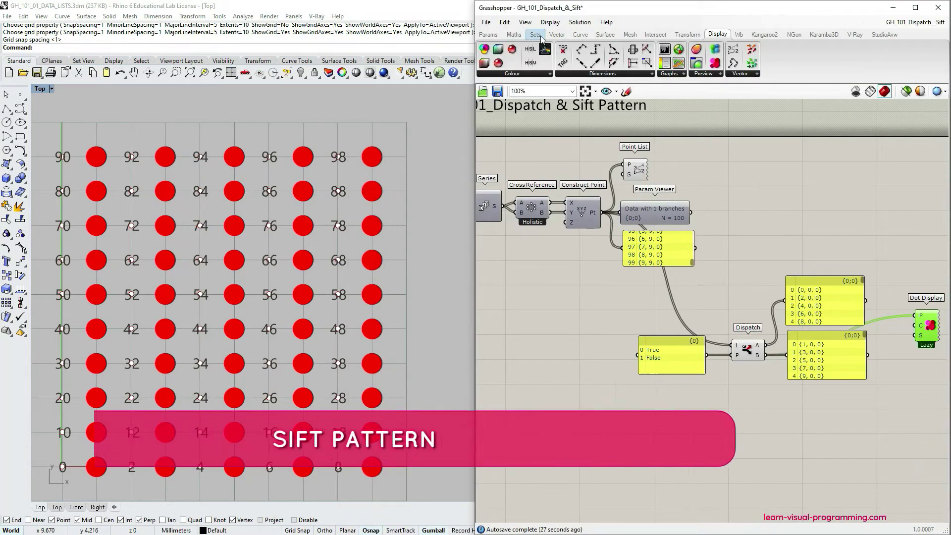
Step: Place a Sift Pattern component from Sets > Sequence below Dispatch and bring it into view
left_click(535, 36)
left_click(519, 74)
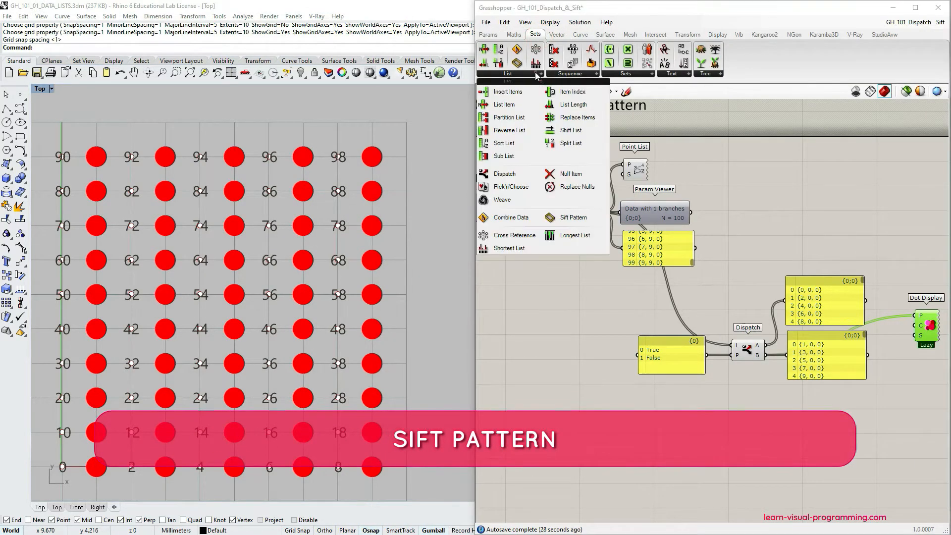
left_click(573, 218)
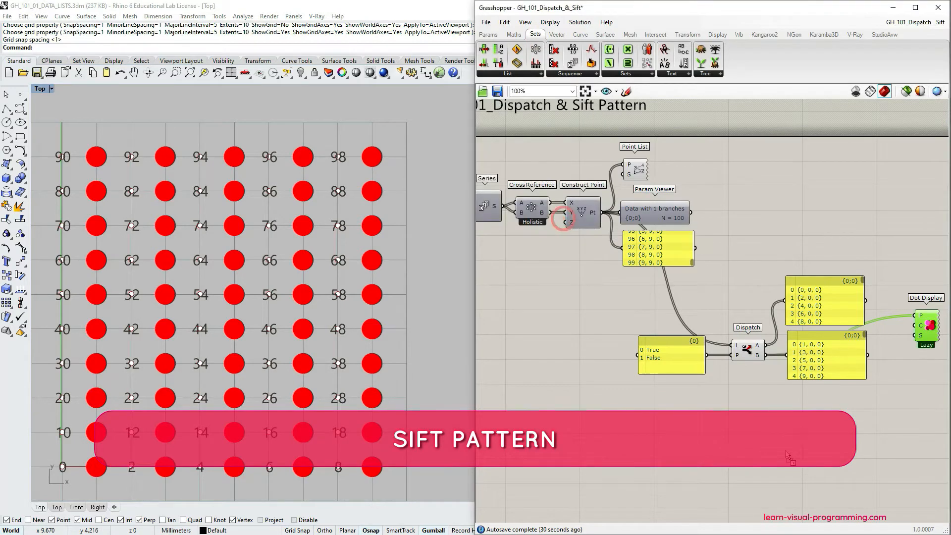
left_click(753, 448)
scroll(659, 439, "down", 2)
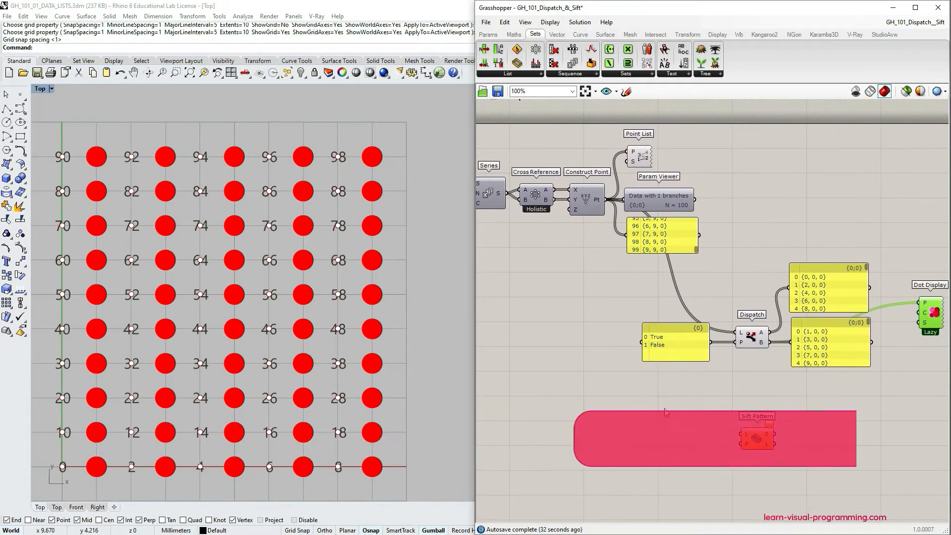
right_click_drag(668, 416, 689, 363)
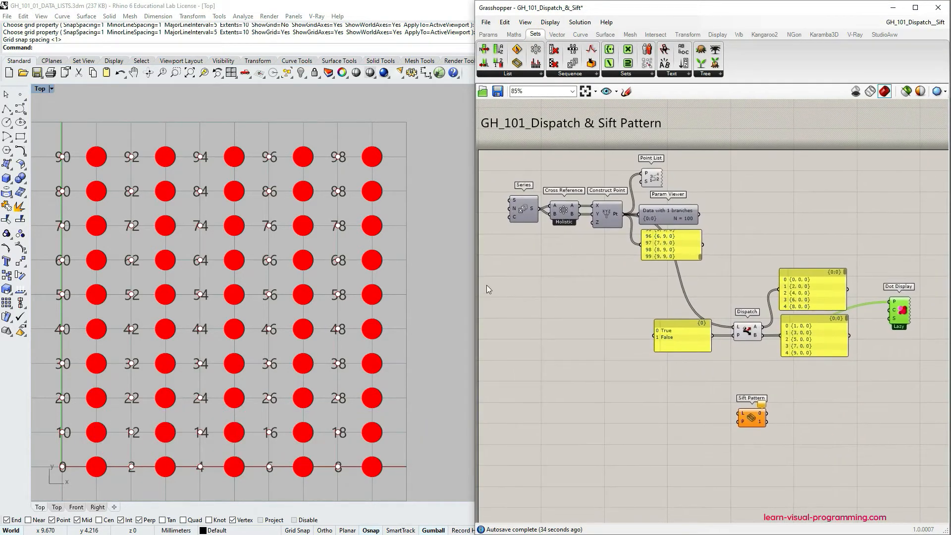
left_click_drag(476, 295, 433, 296)
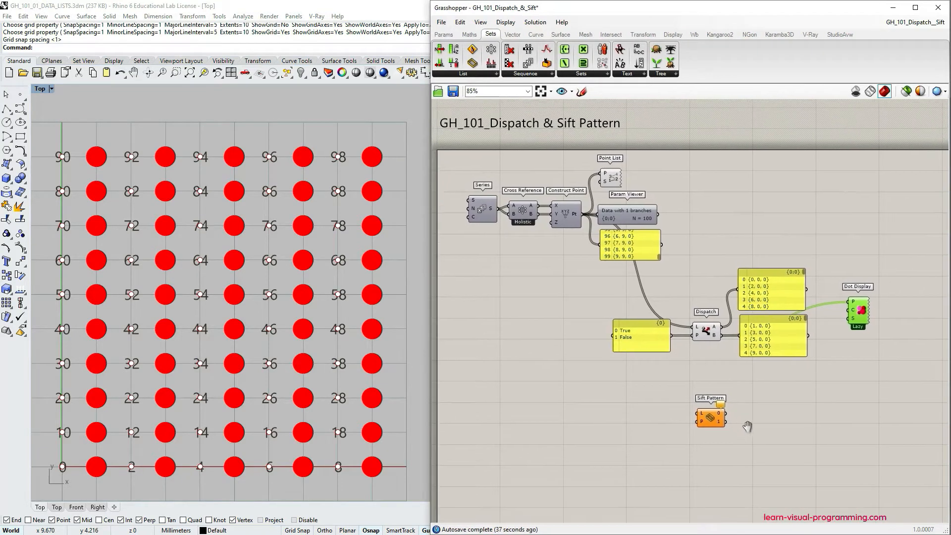
right_click_drag(708, 357, 723, 362)
Step: Wire the constructed points into Sift Pattern's L and a copied True/False panel into its P
left_click(711, 416)
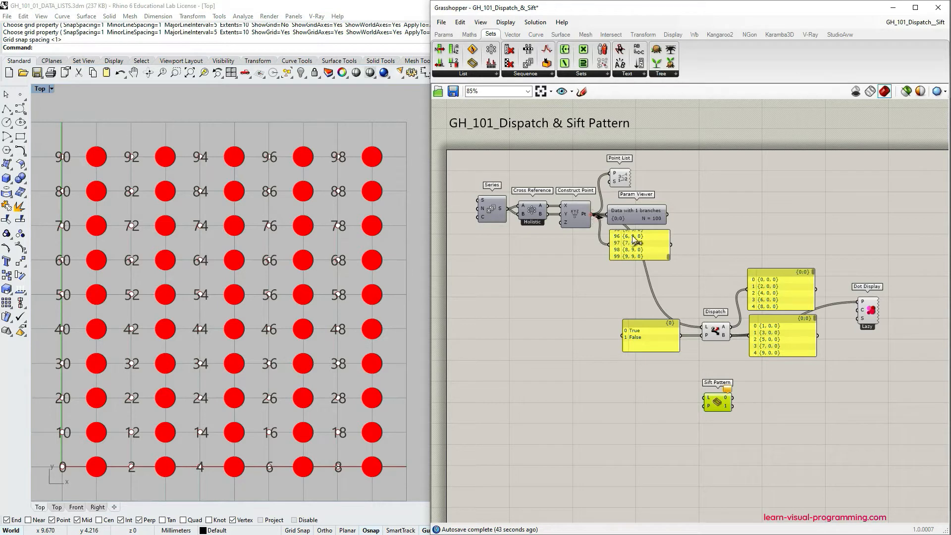
left_click_drag(594, 214, 707, 402)
left_click(709, 434)
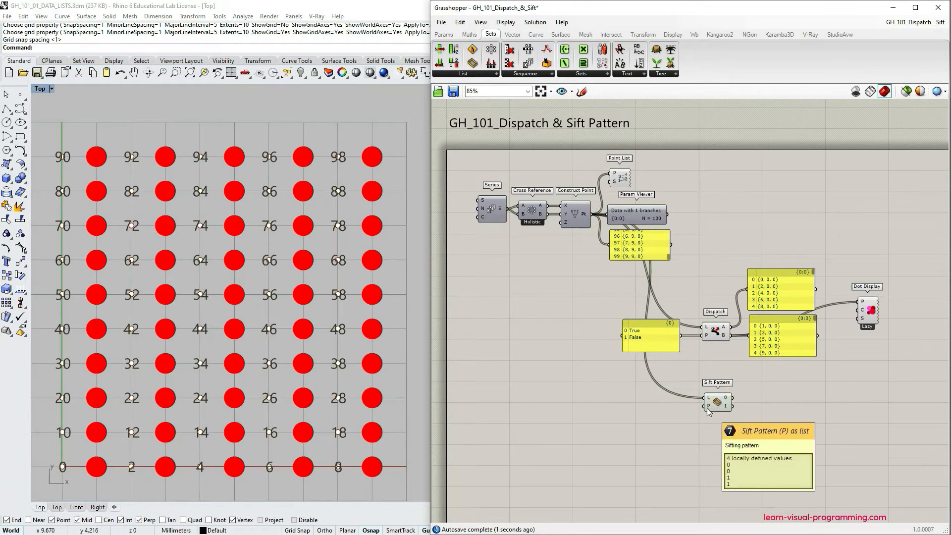
mouse_move(650, 336)
left_mouse_down("alt")
mouse_move(656, 407)
mouse_move(706, 406)
left_mouse_up("alt")
left_click(713, 438)
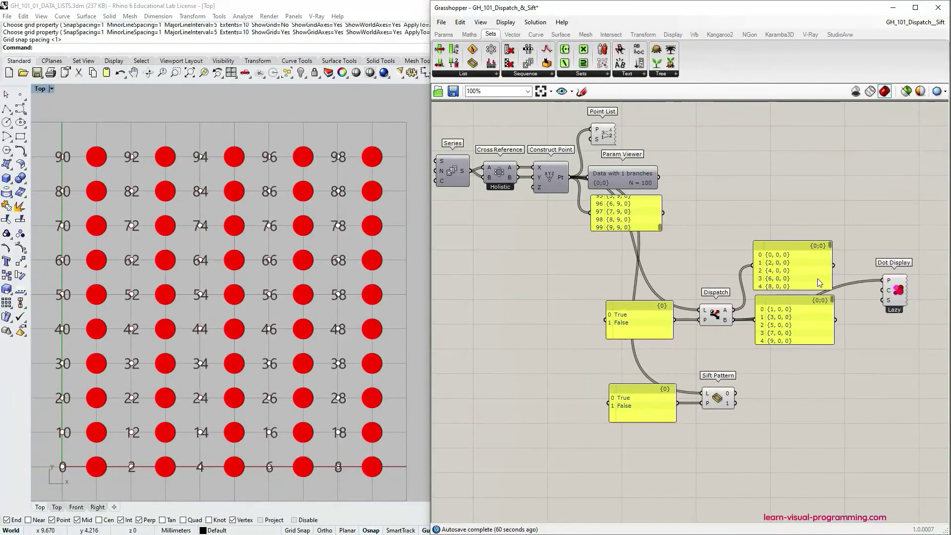
Step: Reposition Sift Pattern with its pattern panel and rearrange the canvas around the Dispatch result panels
left_click(802, 272)
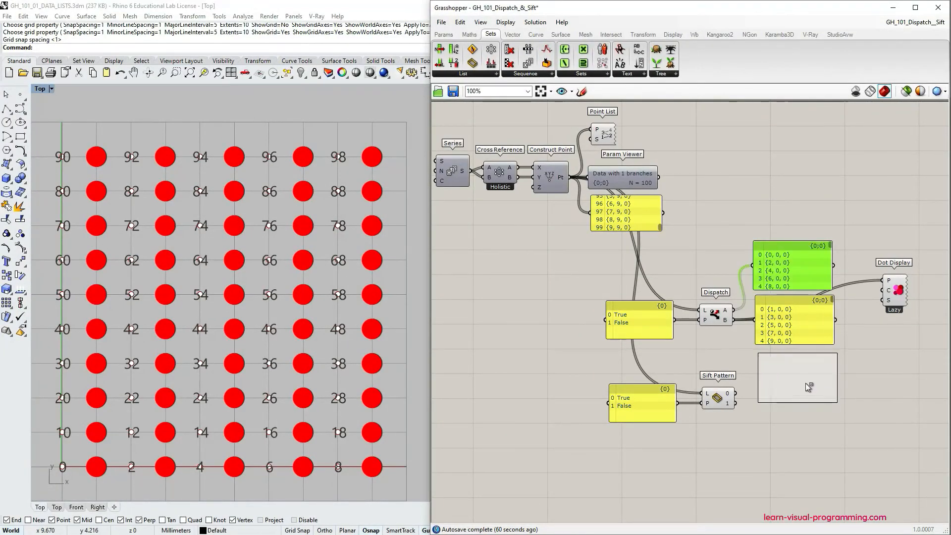
mouse_move(738, 441)
left_mouse_down()
mouse_move(657, 394)
mouse_move(631, 416)
left_mouse_up()
left_click_drag(839, 402, 813, 400)
right_click_drag(806, 276, 812, 277)
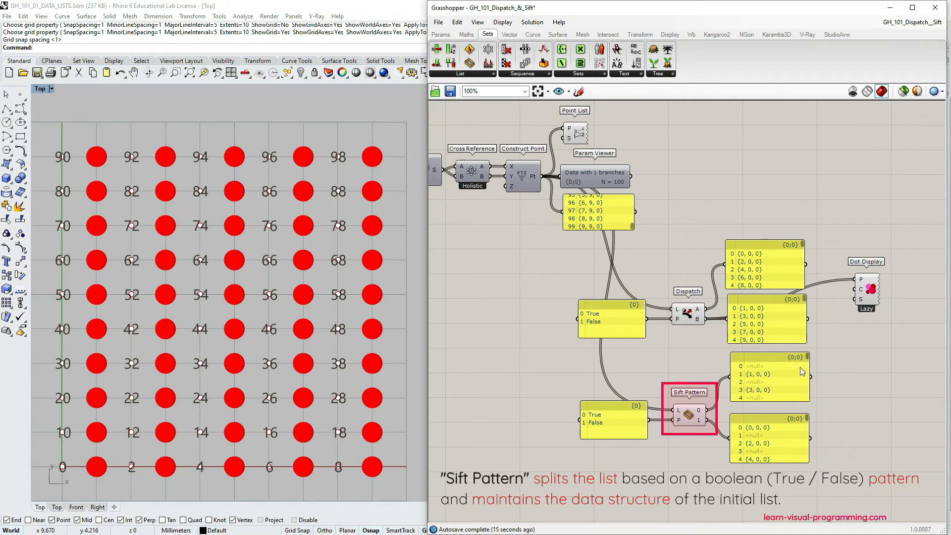
left_click_drag(809, 358, 808, 410)
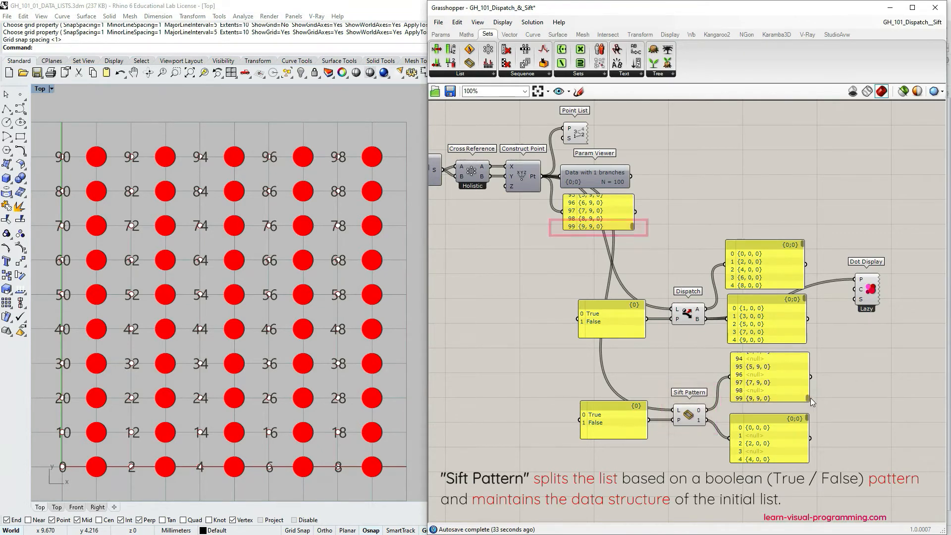
left_click_drag(808, 399, 819, 357)
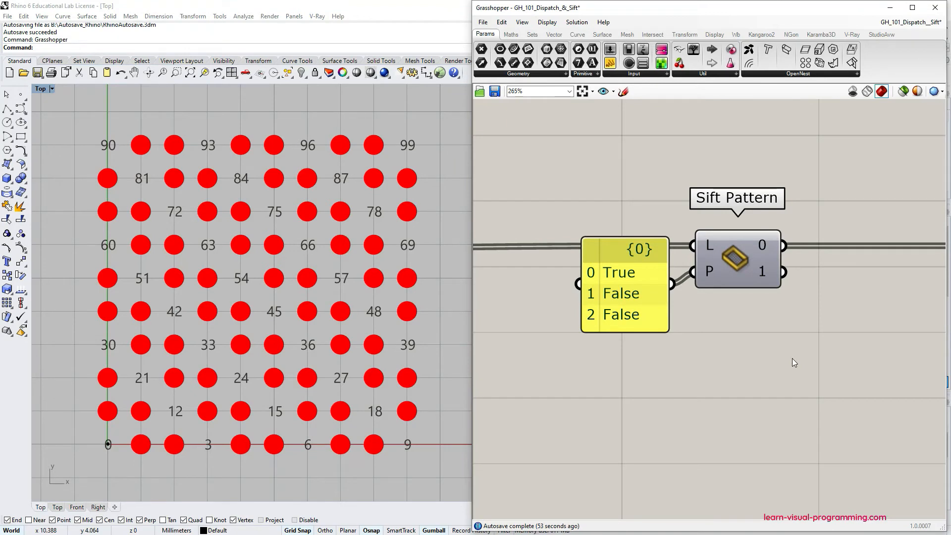
Step: Nudge the True, False, False pattern panel into place
left_click(653, 320)
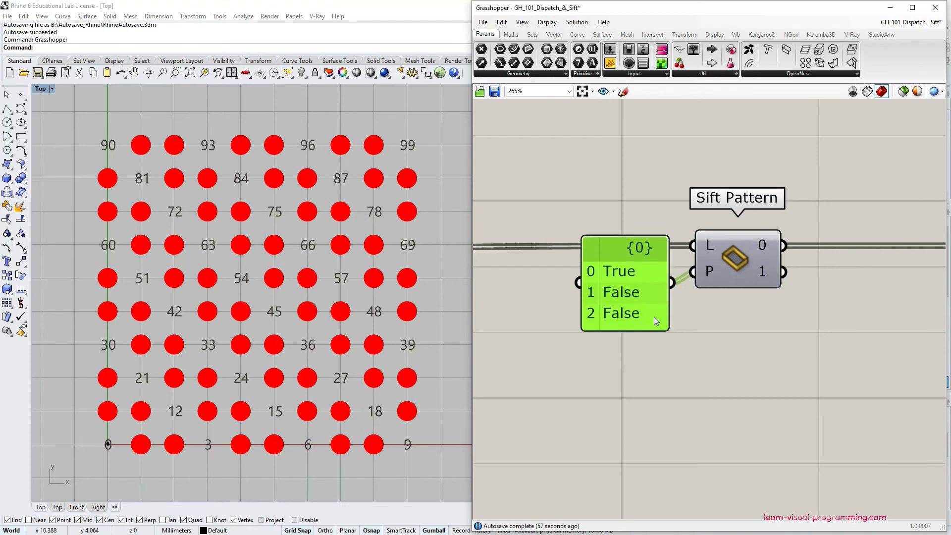
left_click_drag(652, 321, 653, 318)
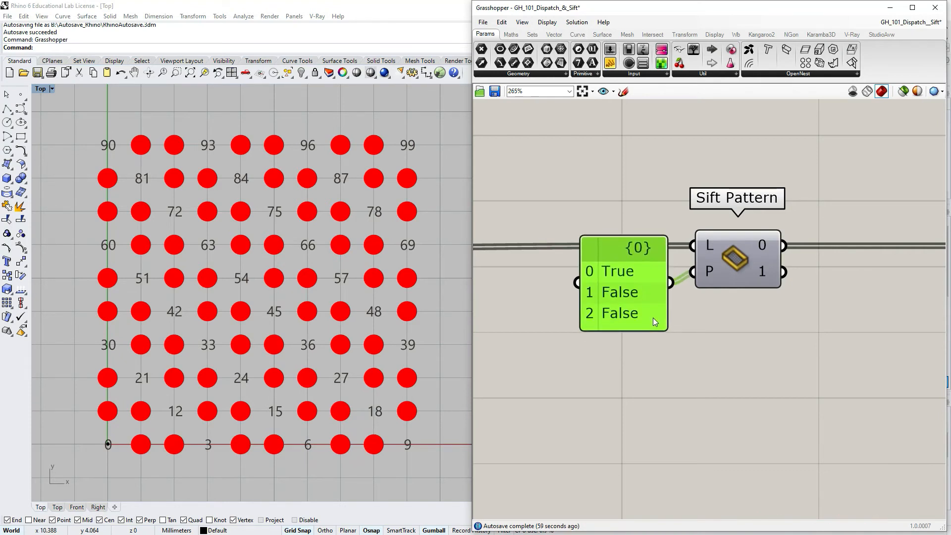
left_click(711, 322)
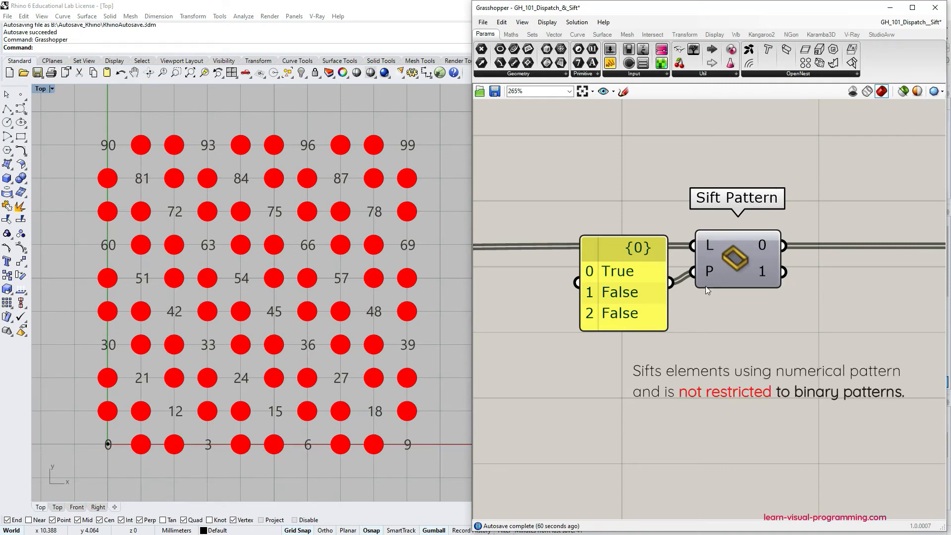
mouse_move(709, 271)
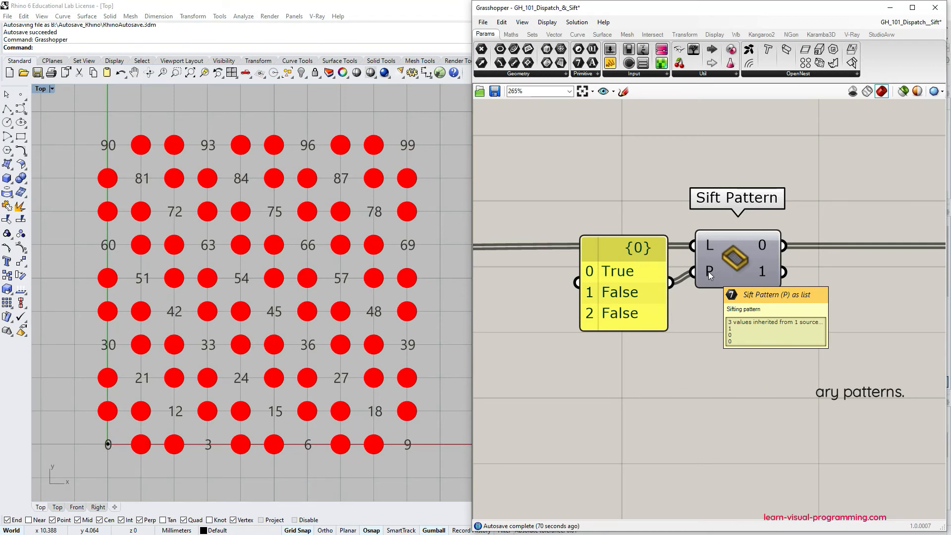
Step: Edit the pattern panel so its three lines read 0, 1 and 2, and commit
double_click(641, 280)
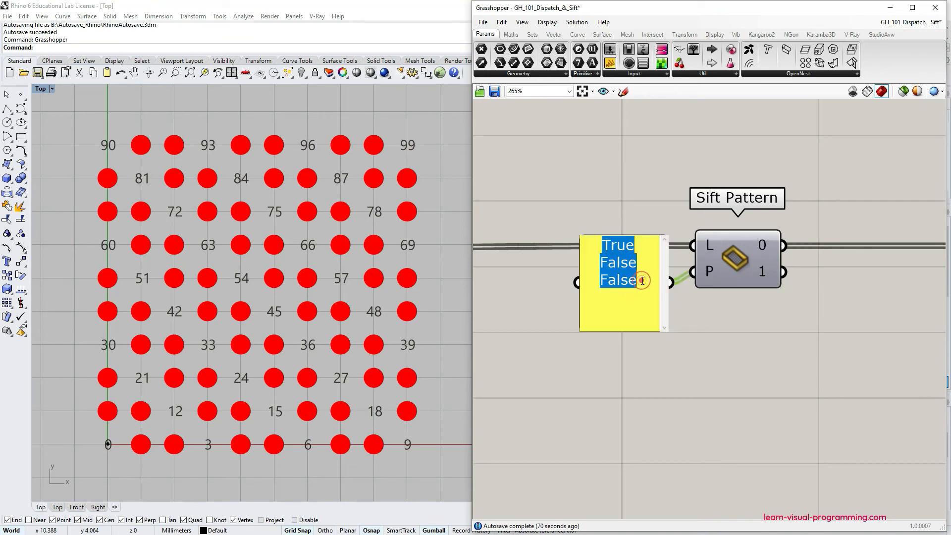
left_click(636, 245)
left_click_drag(635, 245, 595, 245)
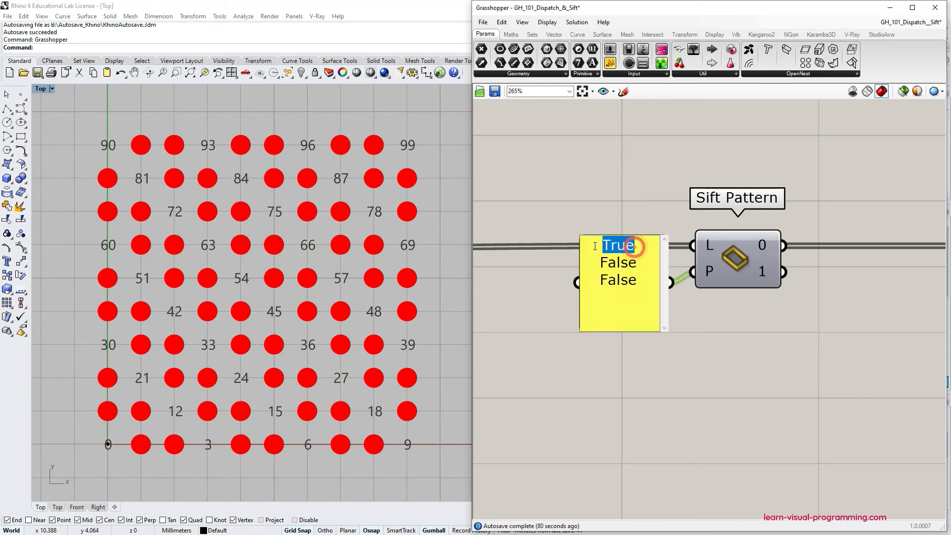
type("0")
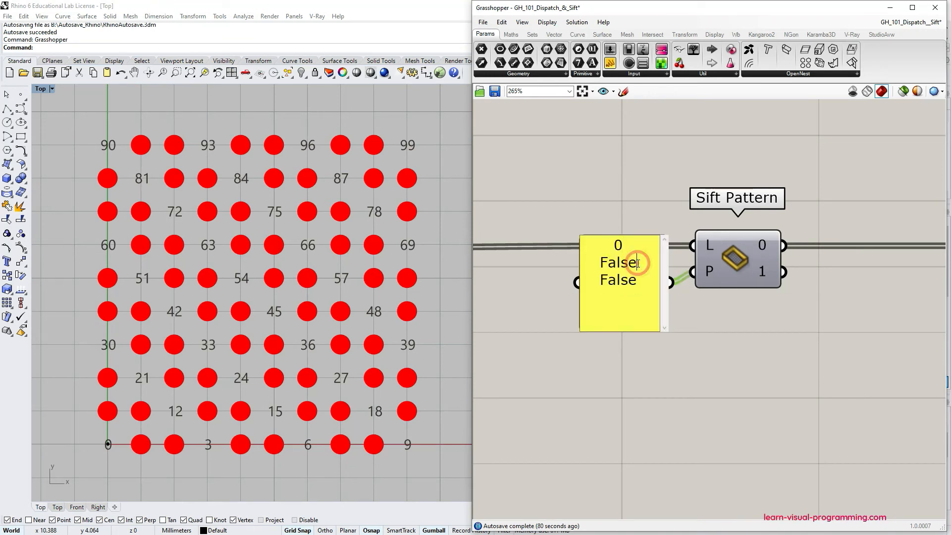
double_click(618, 263)
type("1")
double_click(638, 280)
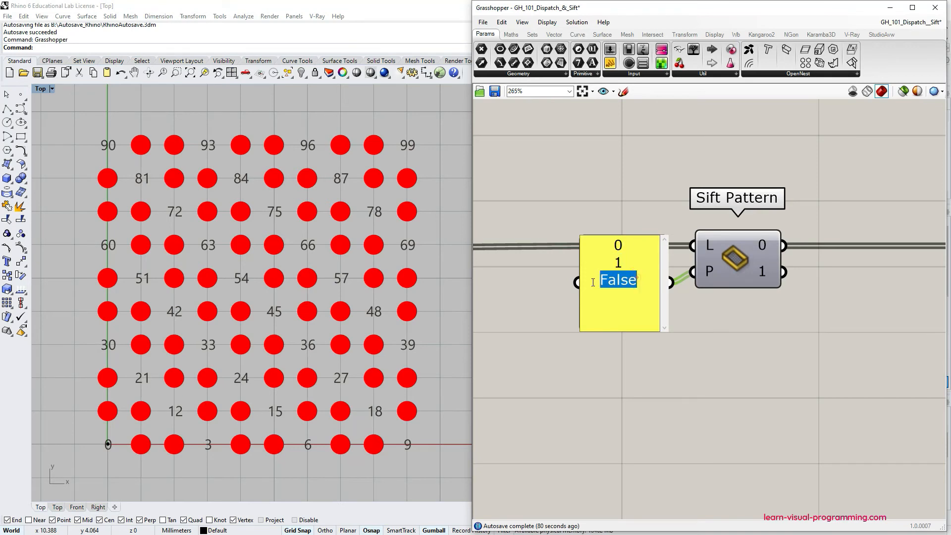
type("2")
left_click(694, 310)
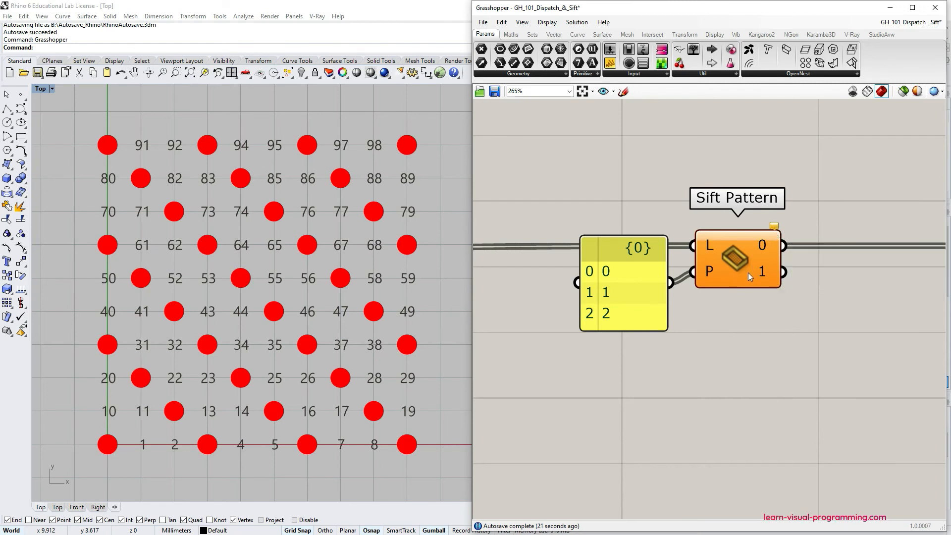
scroll(729, 262, "up", 2)
scroll(725, 266, "up", 1)
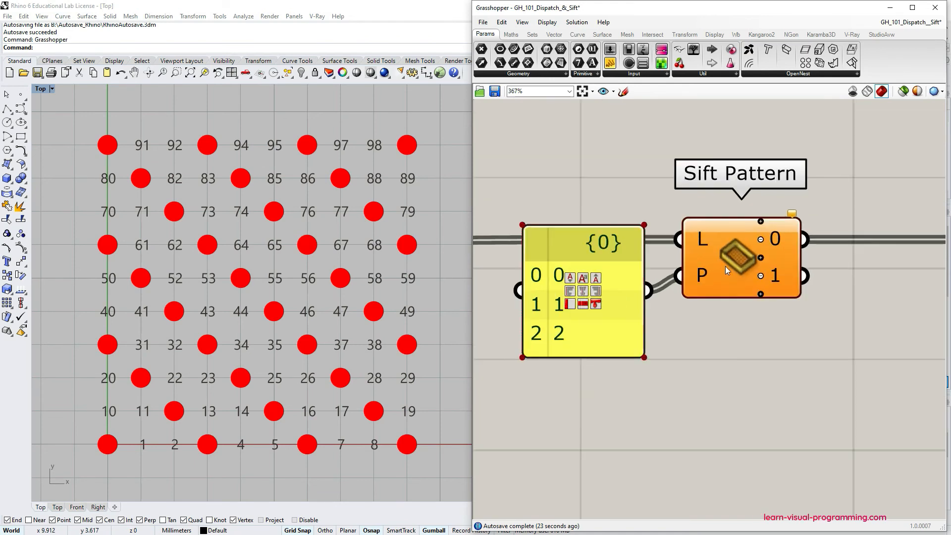
Step: Add output 2 to Sift Pattern with its + widget, clearing the index warning
left_click(760, 295)
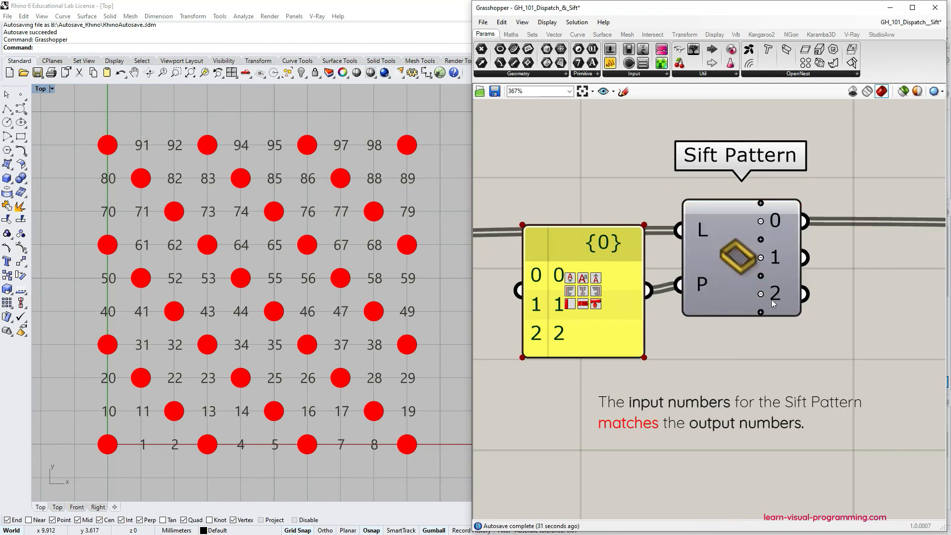
left_click(731, 299)
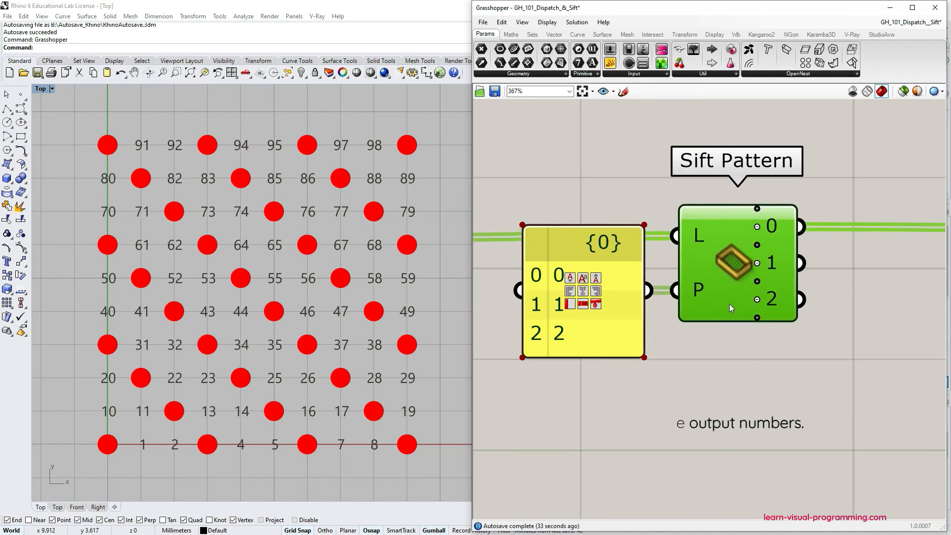
left_click(788, 296)
scroll(788, 297, "down", 5)
Step: Move the swatch/Dot Display group beside Sift Pattern and wire outputs 1 and 2 to the blue and black displays
left_click_drag(718, 219, 891, 470)
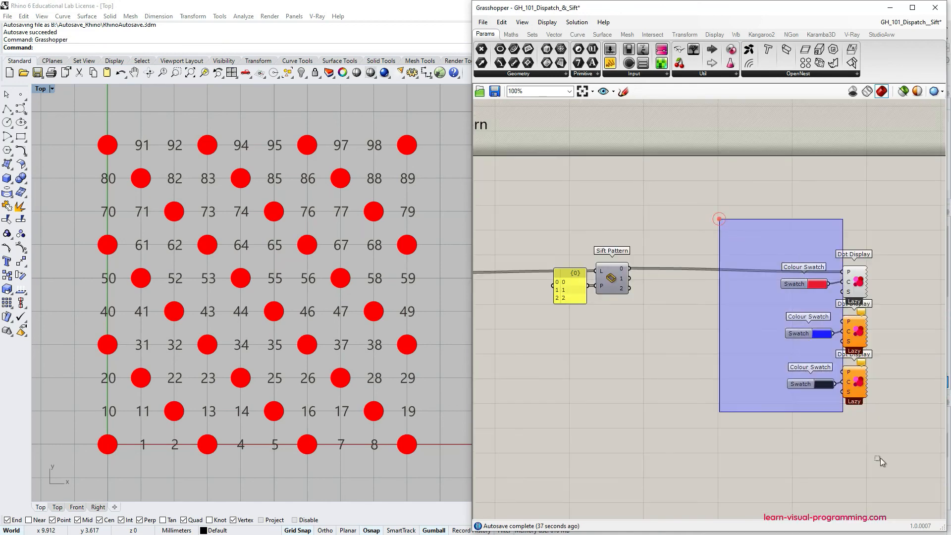
left_click_drag(817, 335, 699, 327)
scroll(652, 299, "up", 3)
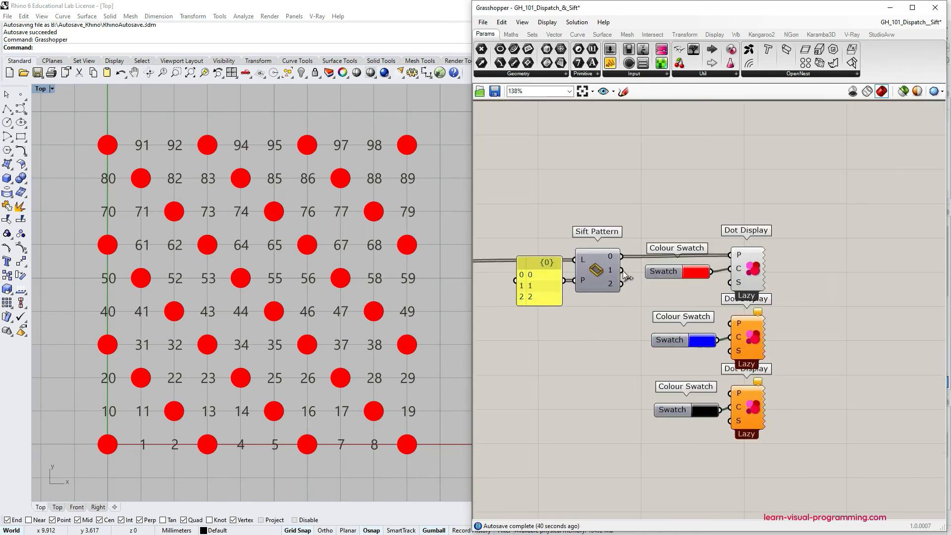
left_click_drag(622, 270, 730, 325)
left_click_drag(622, 283, 731, 393)
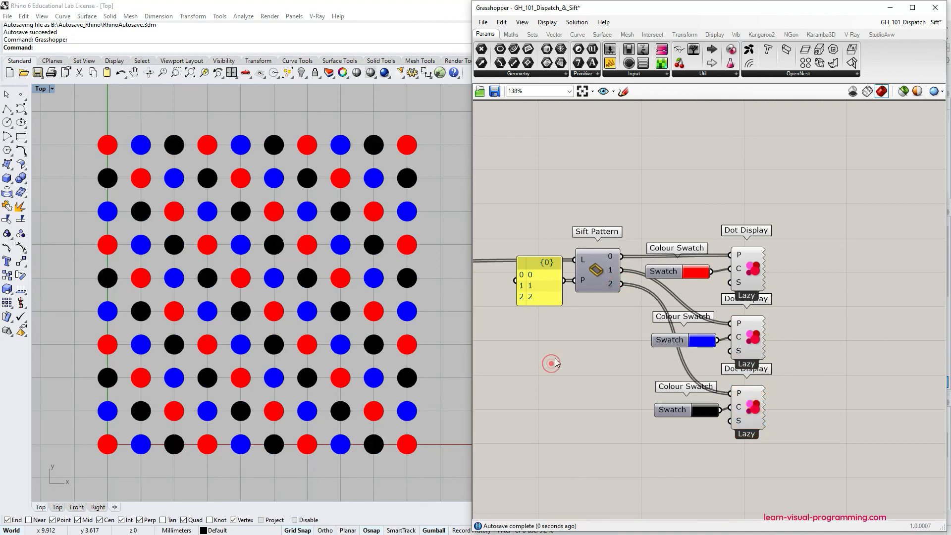
right_click_drag(557, 358, 639, 361)
scroll(757, 252, "up", 3)
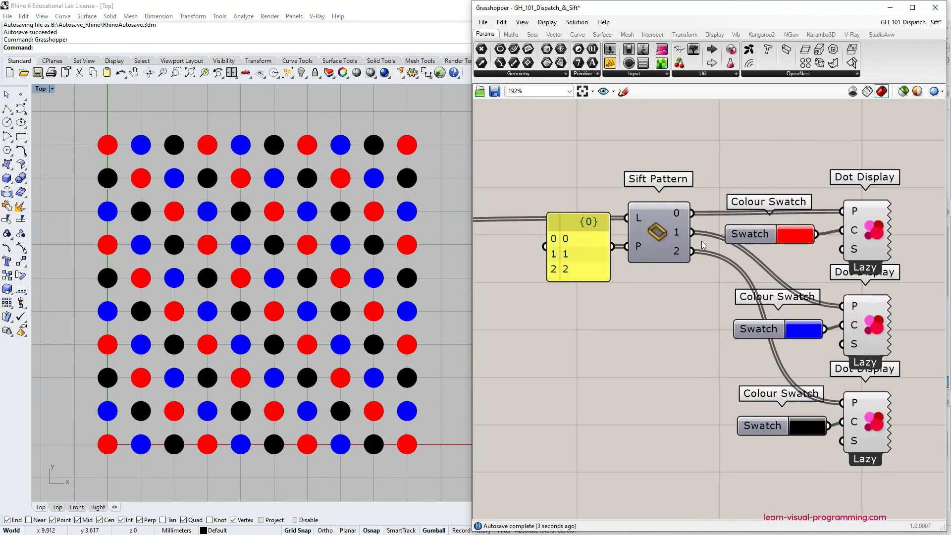